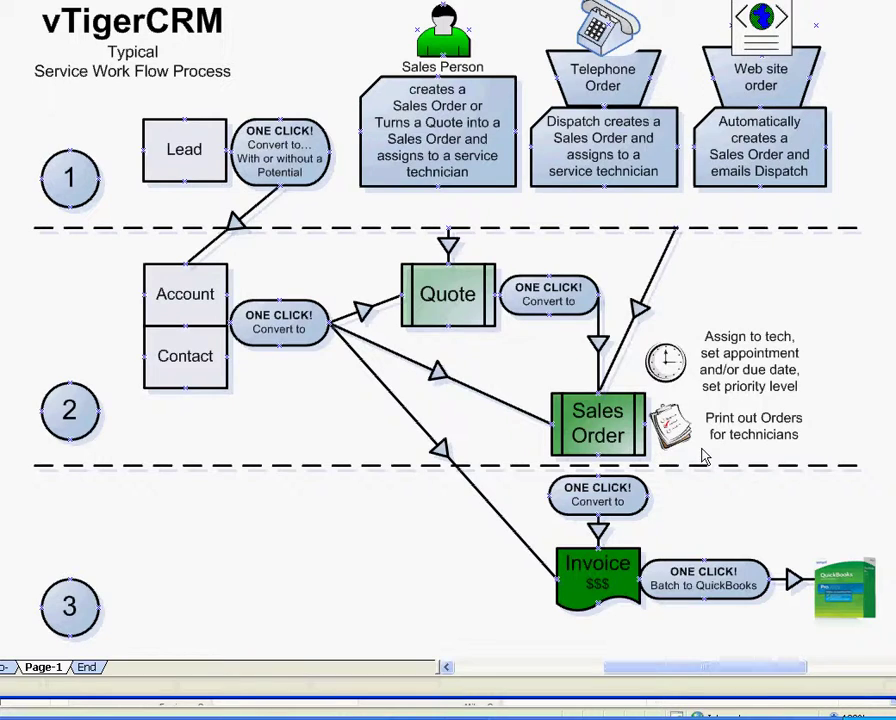
# Select the Sales Order shape with its clock and clipboard, and circle it freehand.
pyautogui.moveTo(703, 451); pyautogui.dragTo(532, 337)
pyautogui.moveTo(520, 352)
pyautogui.mouseDown()
pyautogui.moveTo(733, 414)
pyautogui.moveTo(533, 352)
pyautogui.mouseUp()
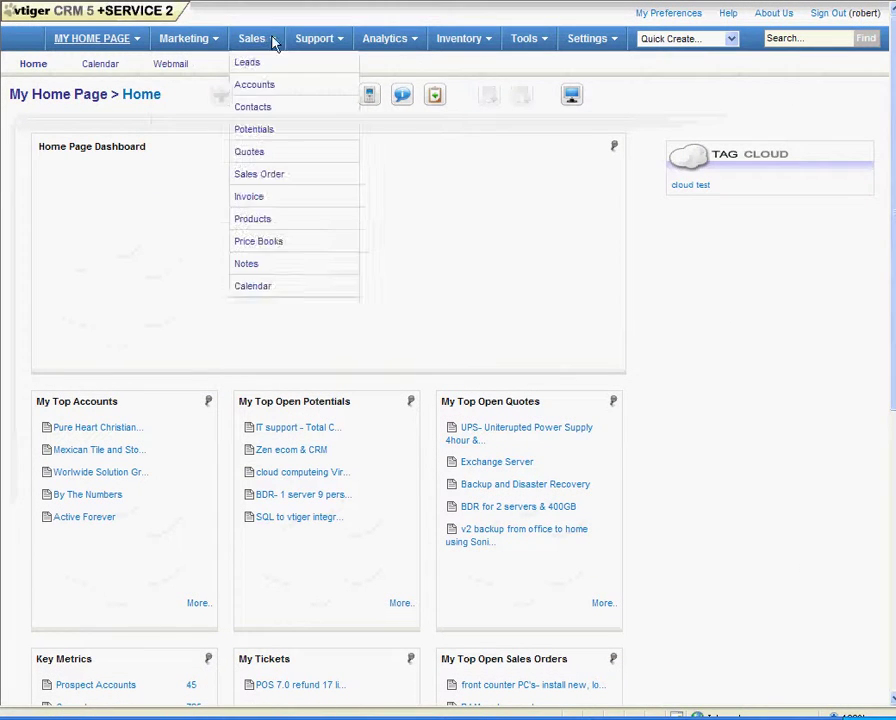
pyautogui.moveTo(251, 38)
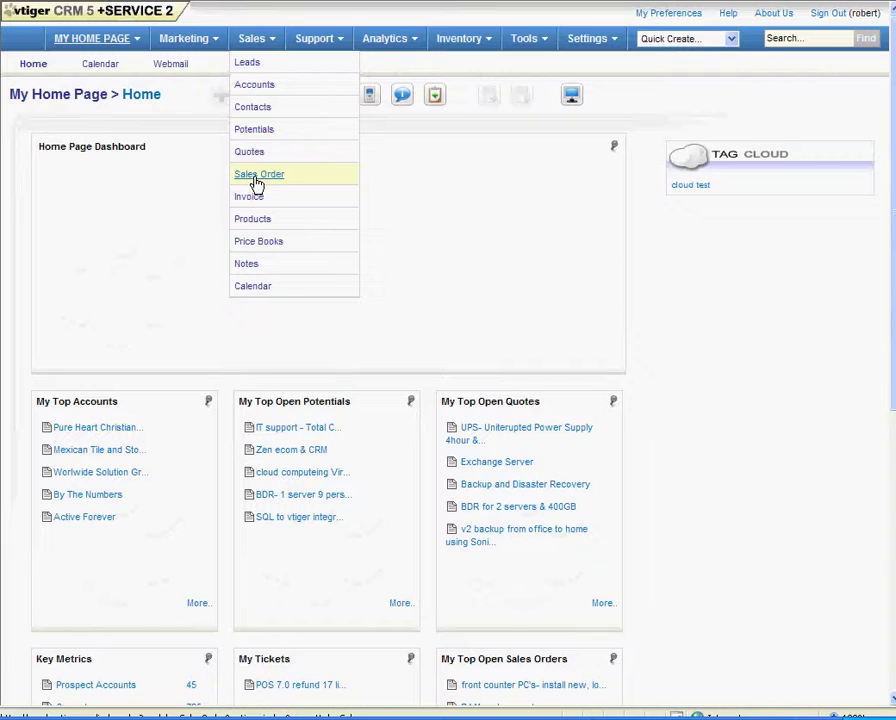
# Open sales order 11062923 from the Sales Order list.
pyautogui.click(257, 176)
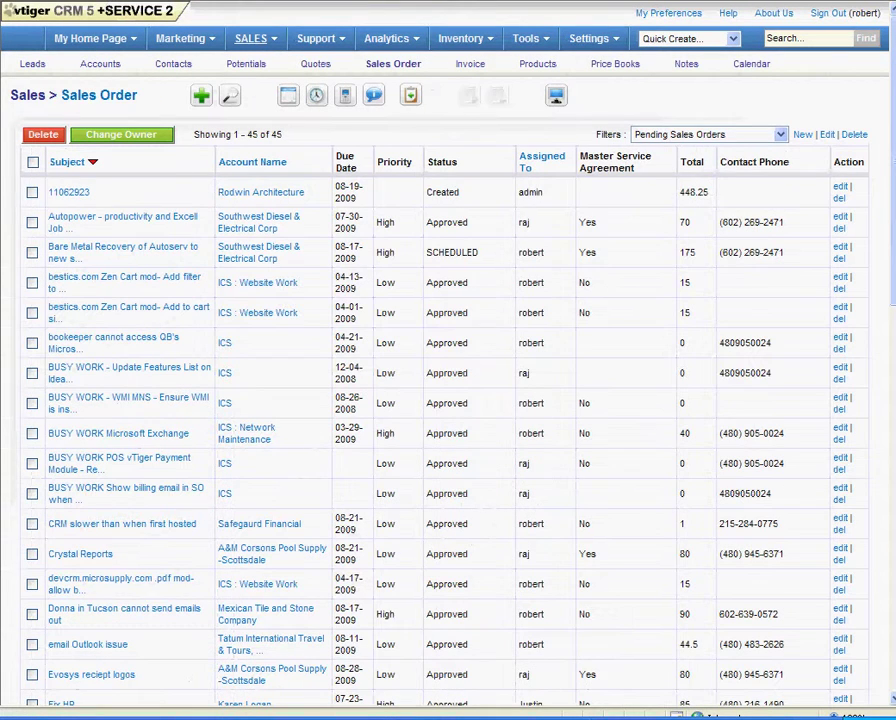
pyautogui.click(66, 199)
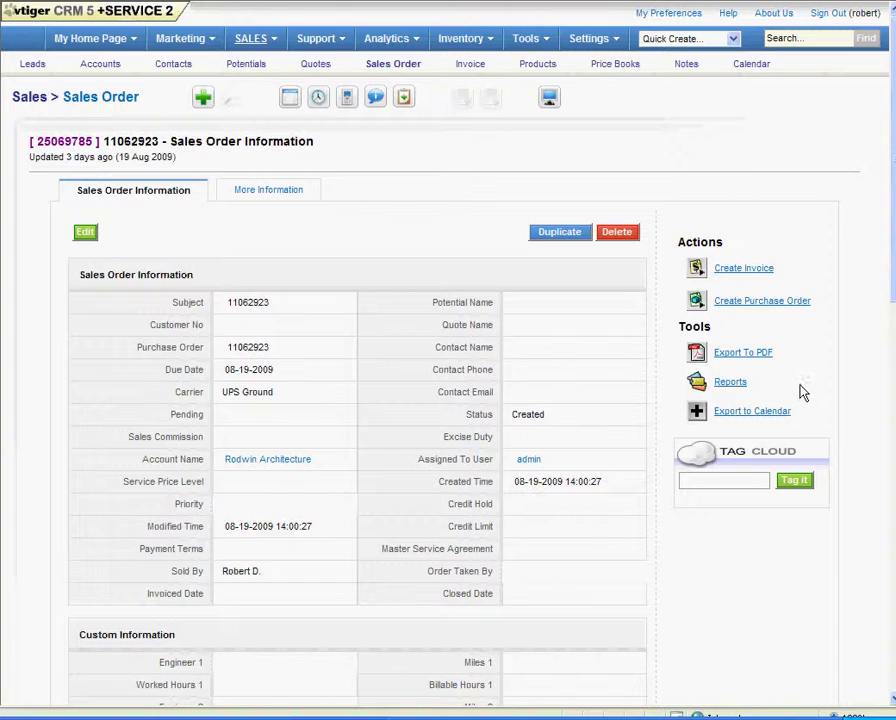
# Generate purchase order 159891 from the sales order and open it.
pyautogui.click(738, 303)
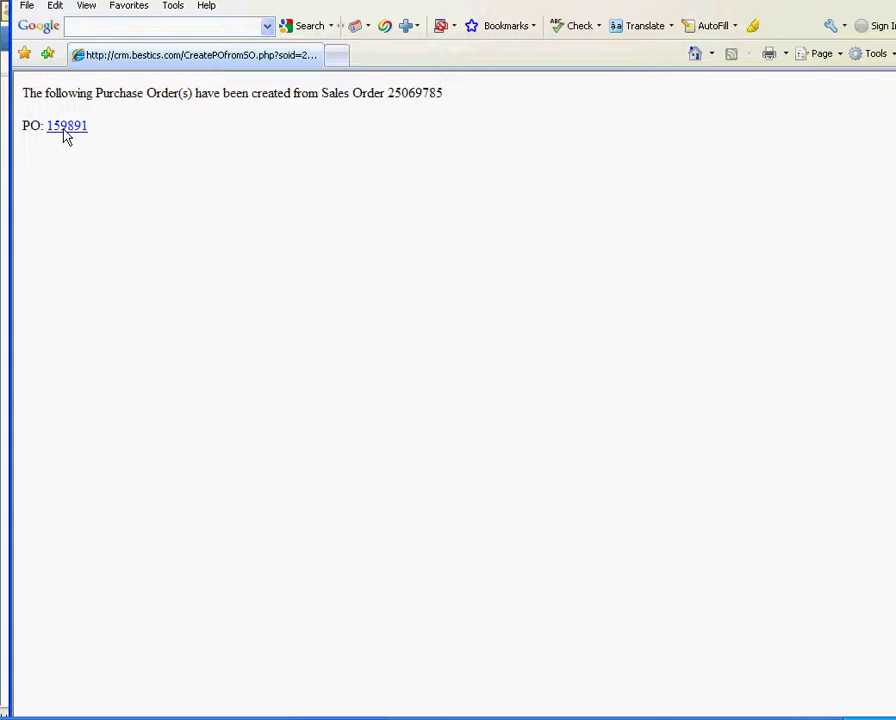
pyautogui.click(64, 131)
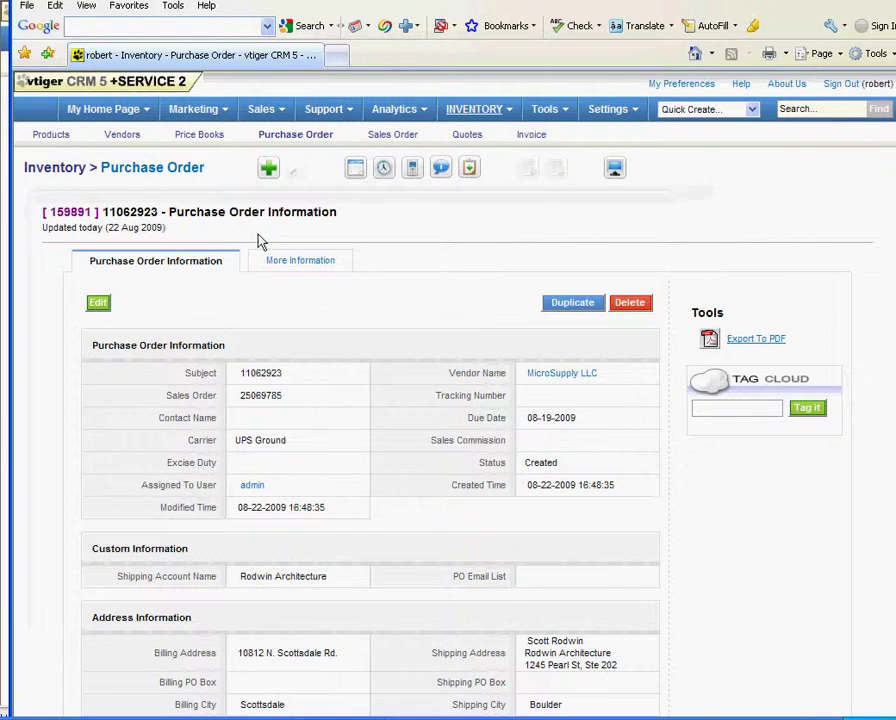
# Change the purchase order status to Emailed to Vendor.
pyautogui.scroll(-3, 830, 362)
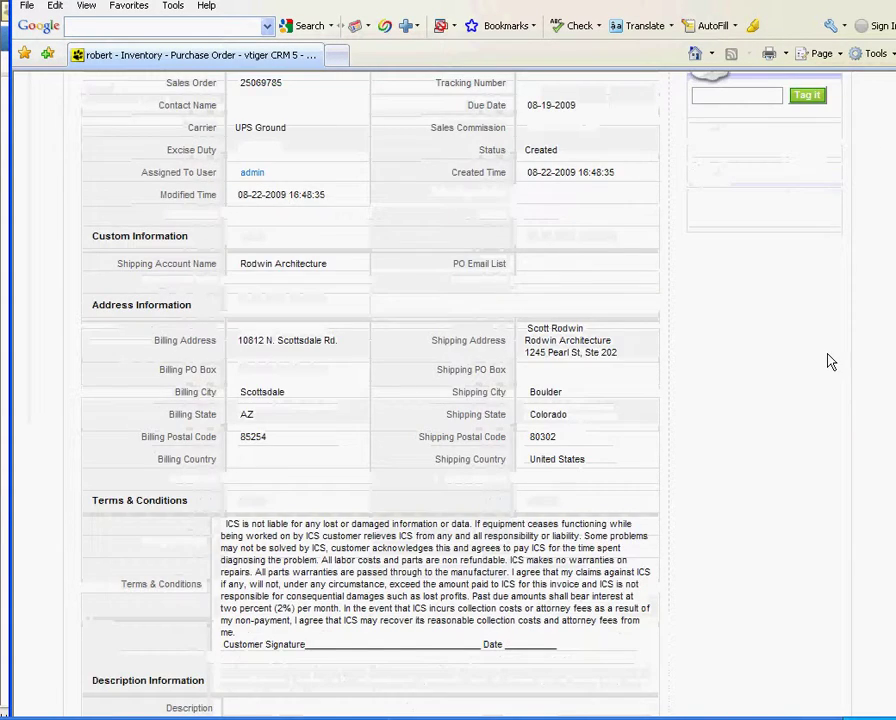
pyautogui.scroll(1, 830, 362)
pyautogui.click(652, 255)
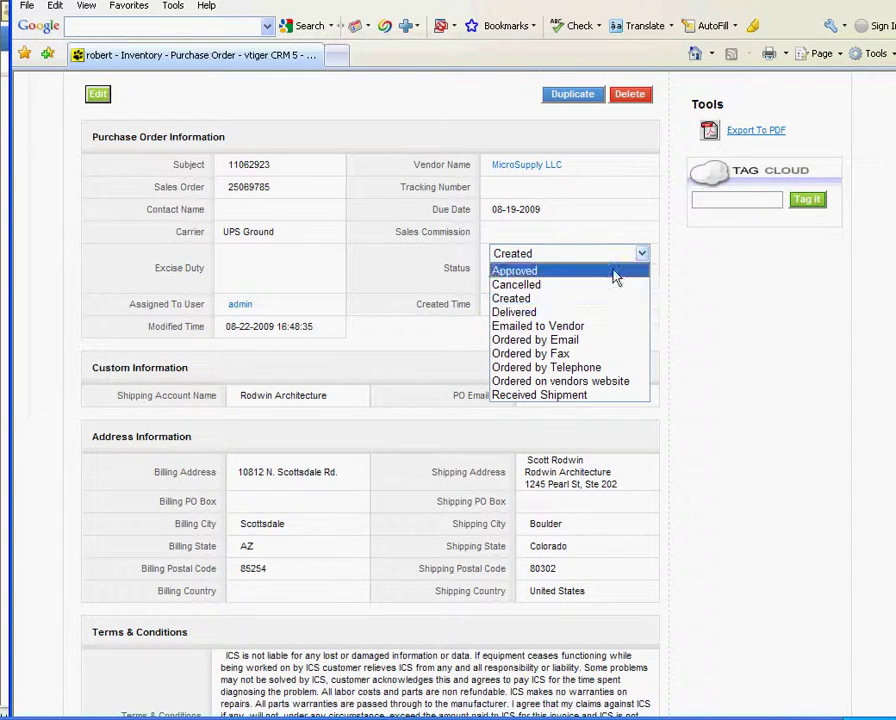
pyautogui.click(530, 327)
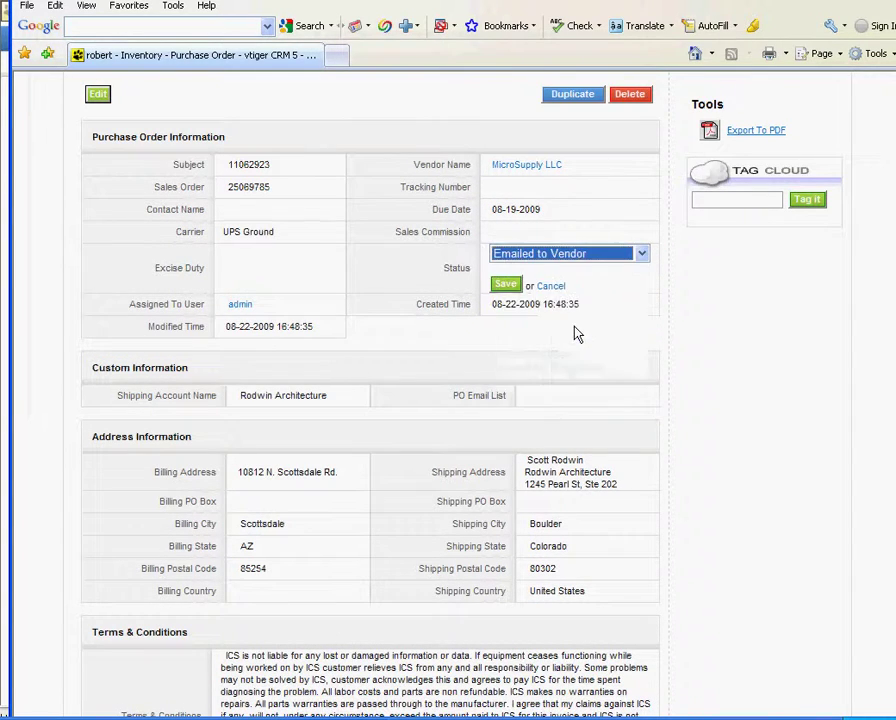
pyautogui.click(506, 286)
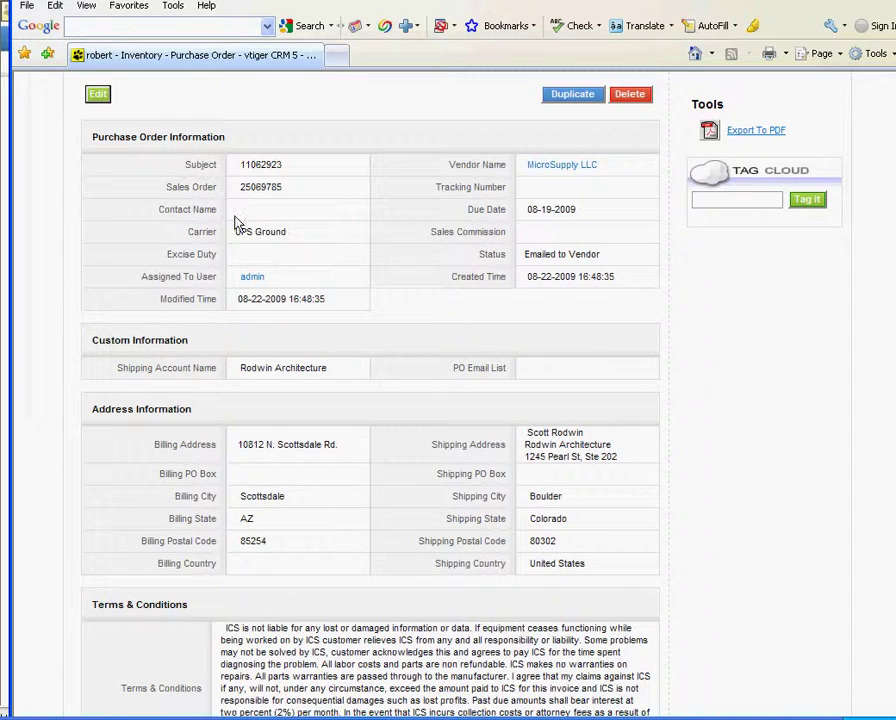
# Change the carrier from UPS Ground to Fed Ex 2nd Day.
pyautogui.click(362, 228)
pyautogui.click(365, 232)
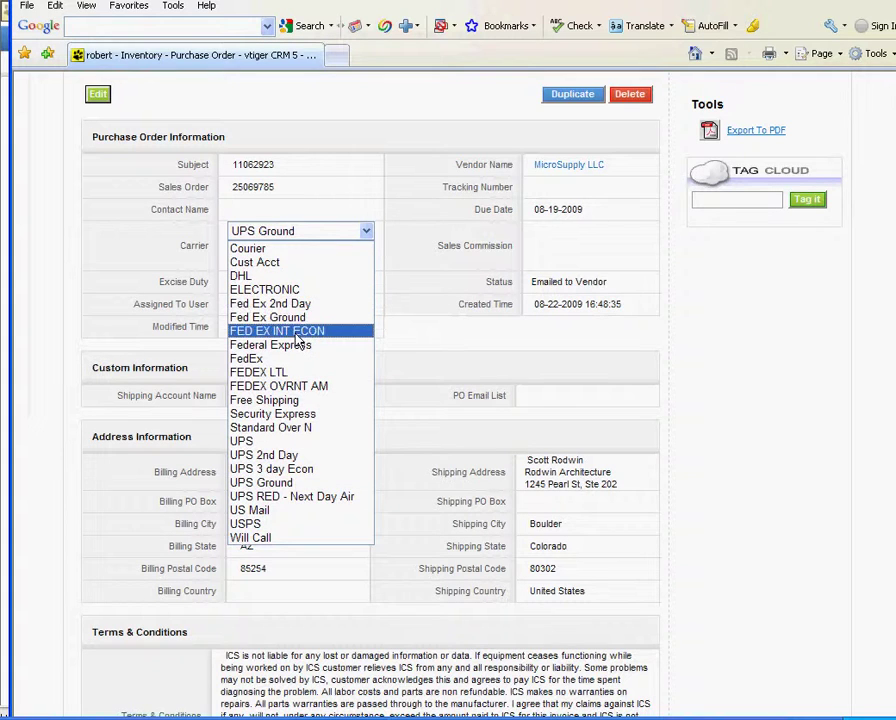
pyautogui.click(297, 305)
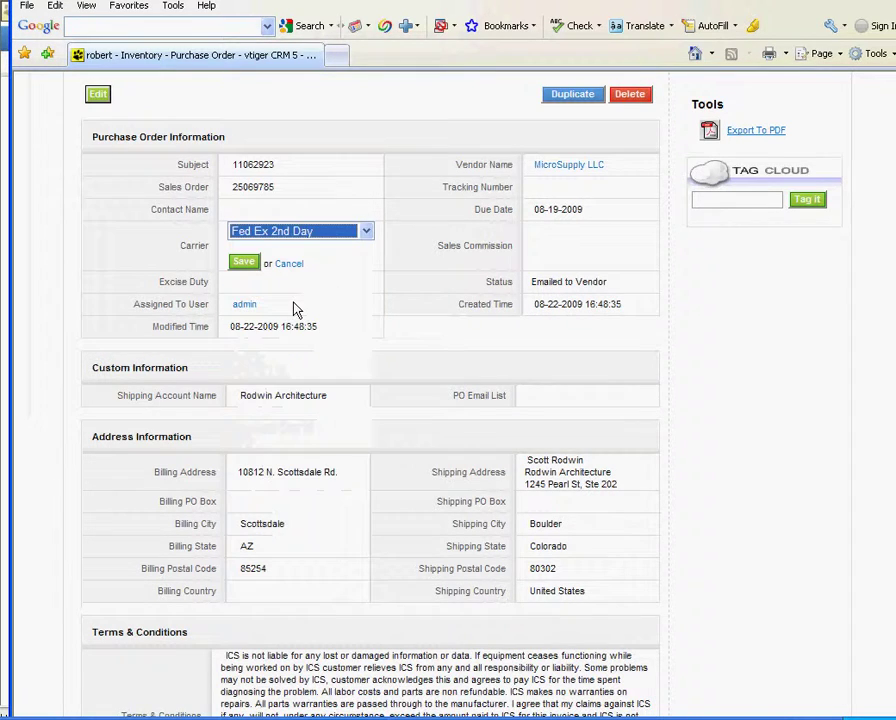
pyautogui.click(243, 264)
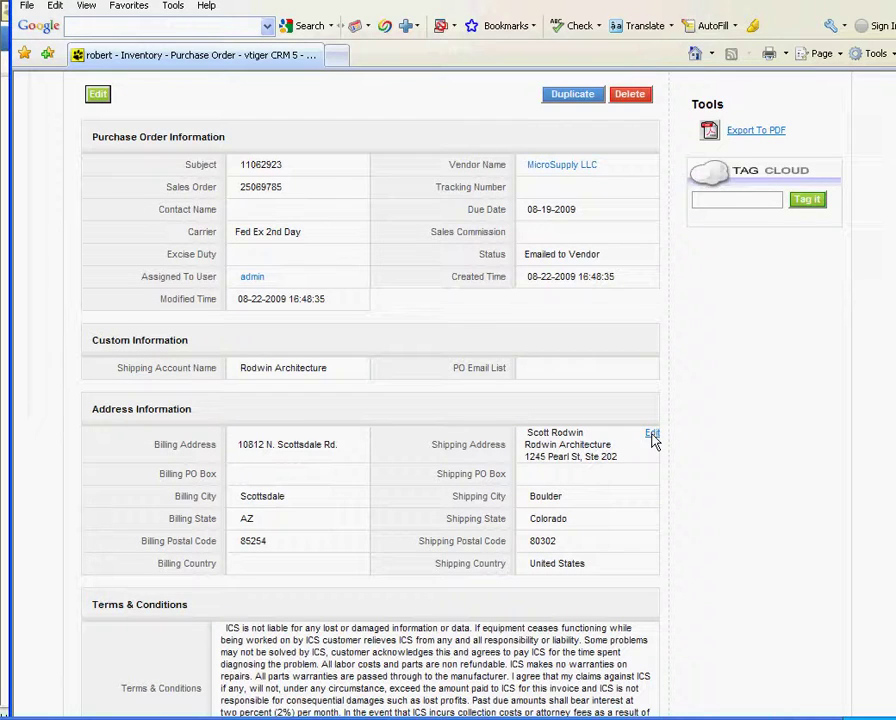
# Replace the description with 'package to be boxed as a fragile item.' and save it.
pyautogui.moveTo(573, 473)
pyautogui.scroll(-3, 620, 472)
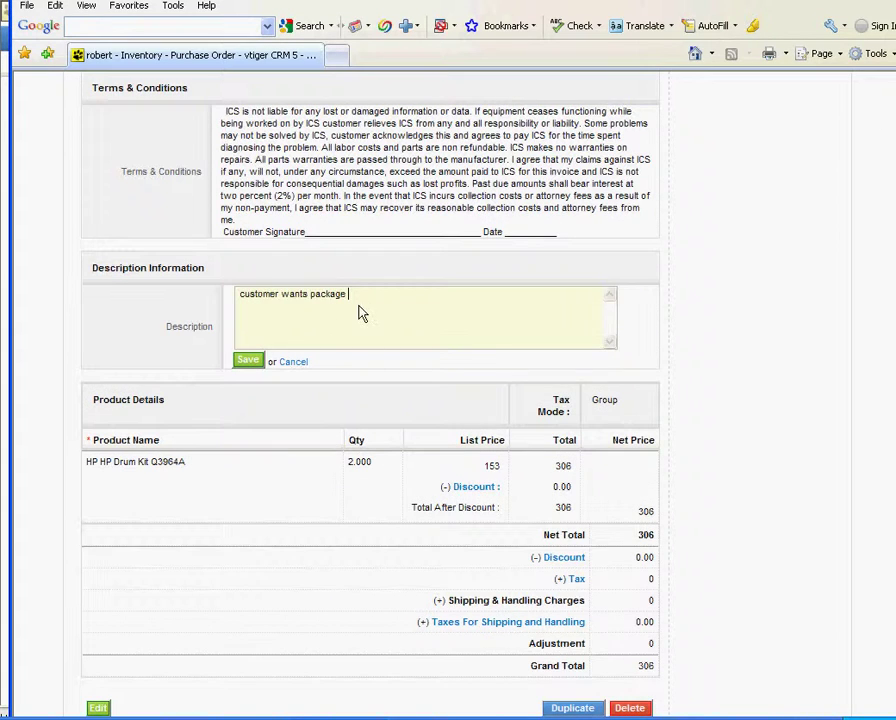
pyautogui.moveTo(360, 312); pyautogui.dragTo(140, 324)
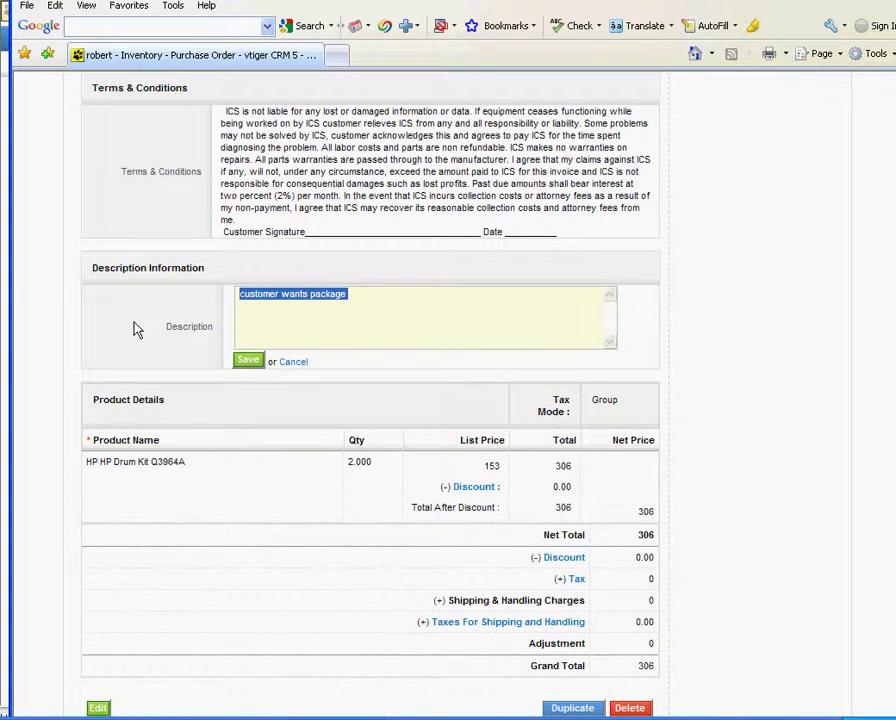
pyautogui.press('BackSpace')
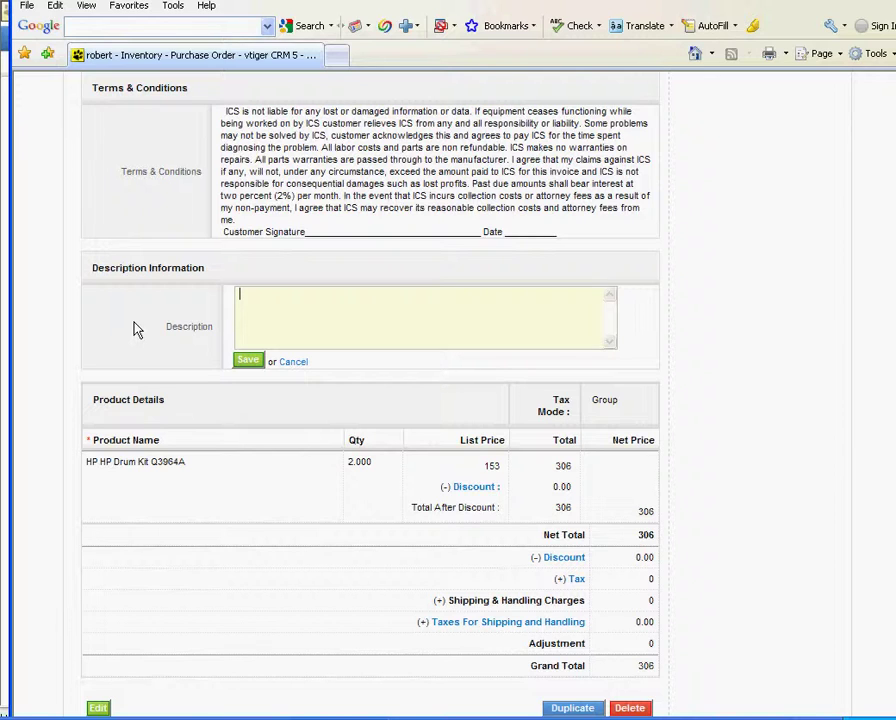
pyautogui.write('package to be ')
pyautogui.write('boxed')
pyautogui.write(' as a fra')
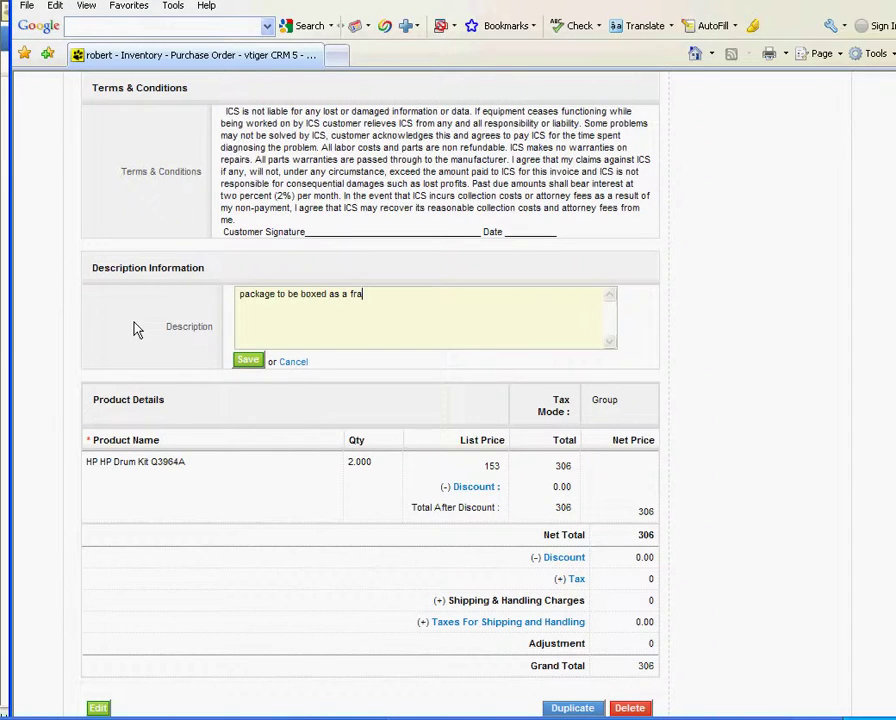
pyautogui.write('gile ite')
pyautogui.write('m.')
pyautogui.click(246, 361)
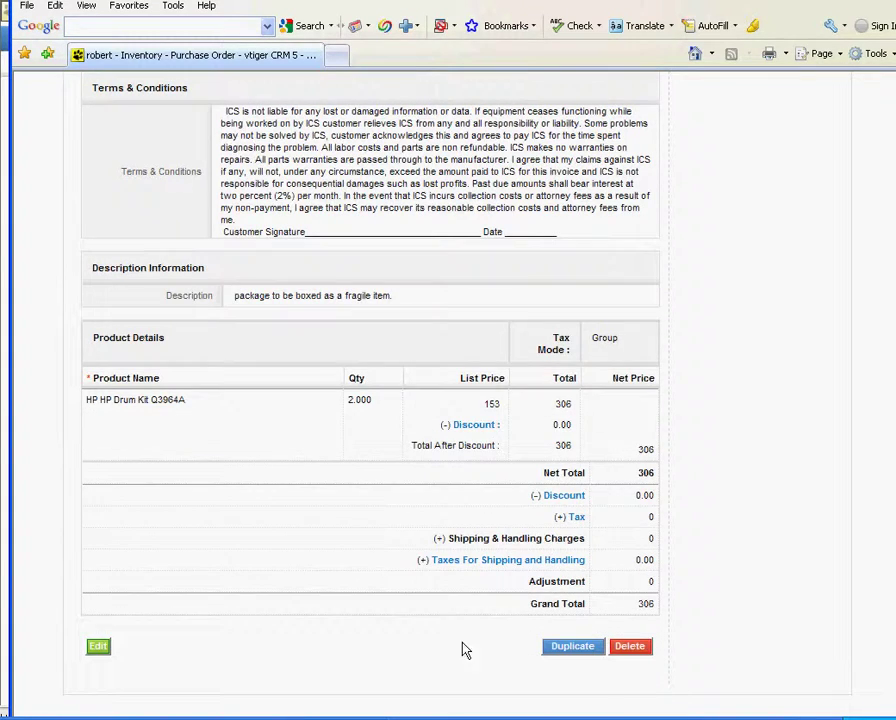
pyautogui.scroll(10, 505, 665)
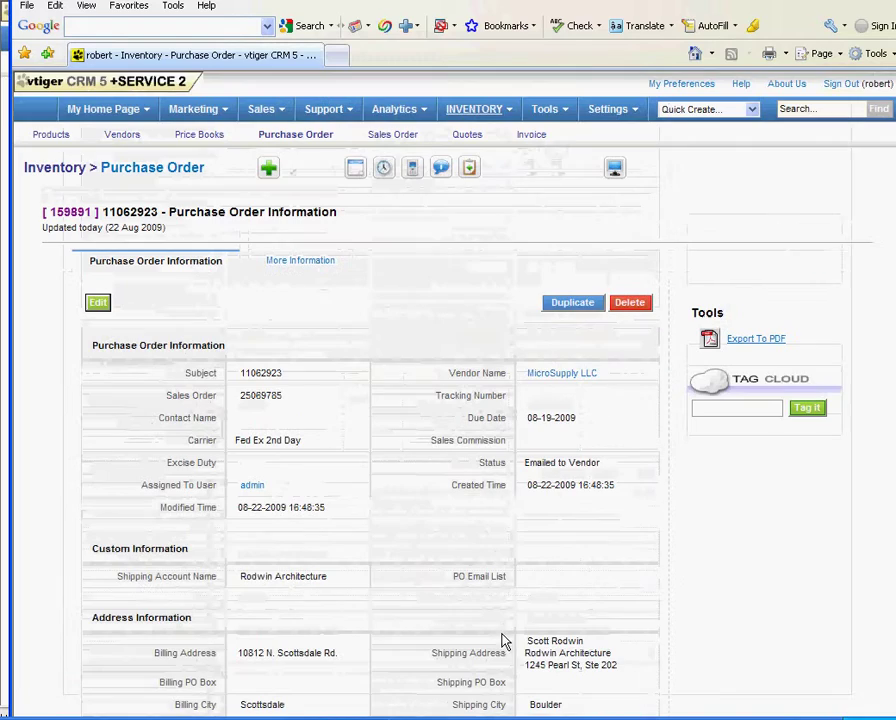
# Export purchase order 159891 to PDF and attach it to a new email.
pyautogui.click(754, 342)
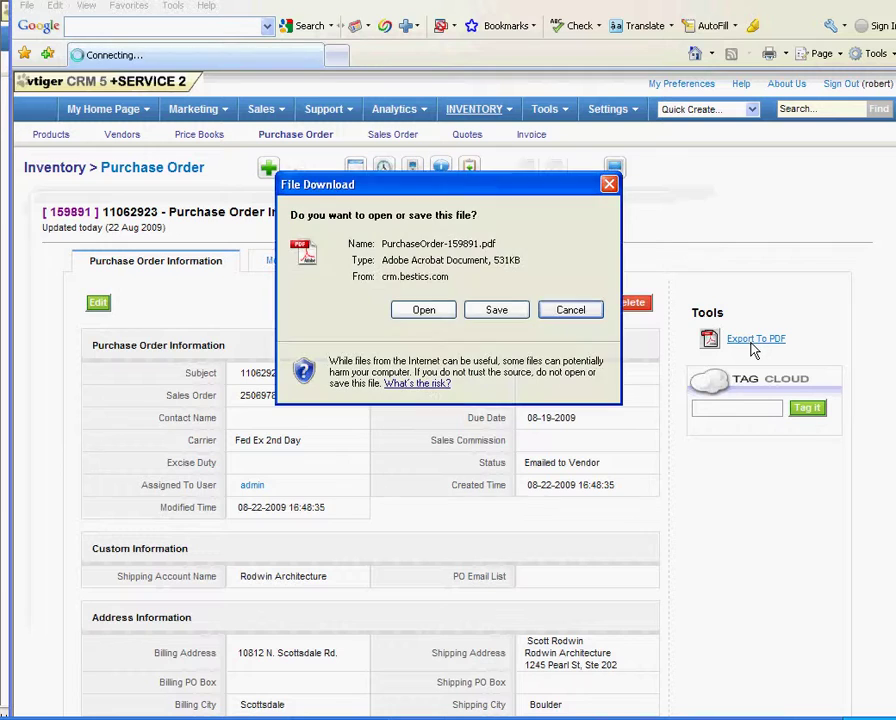
pyautogui.click(424, 310)
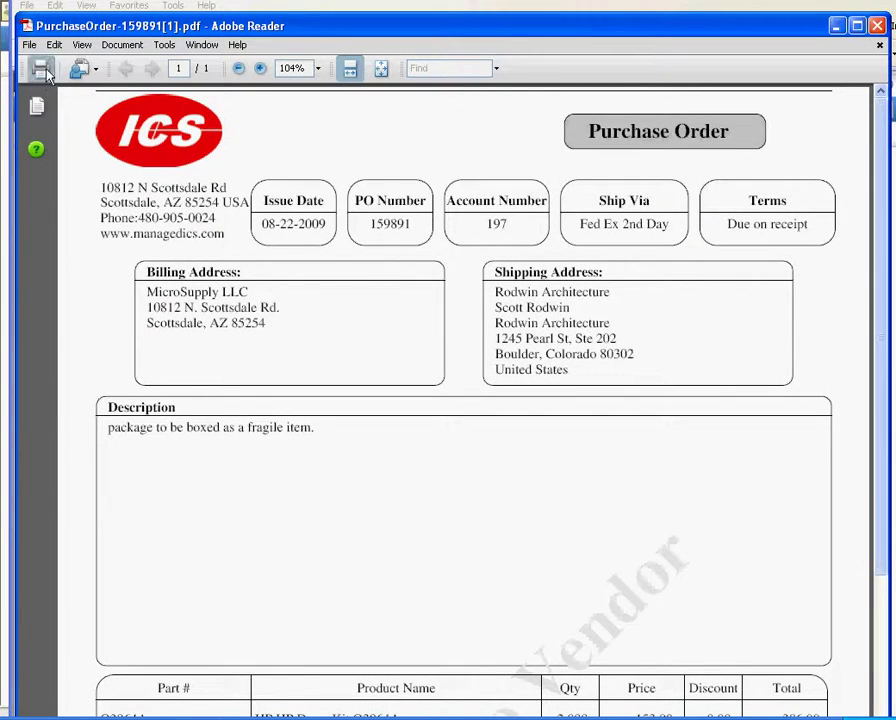
pyautogui.click(29, 44)
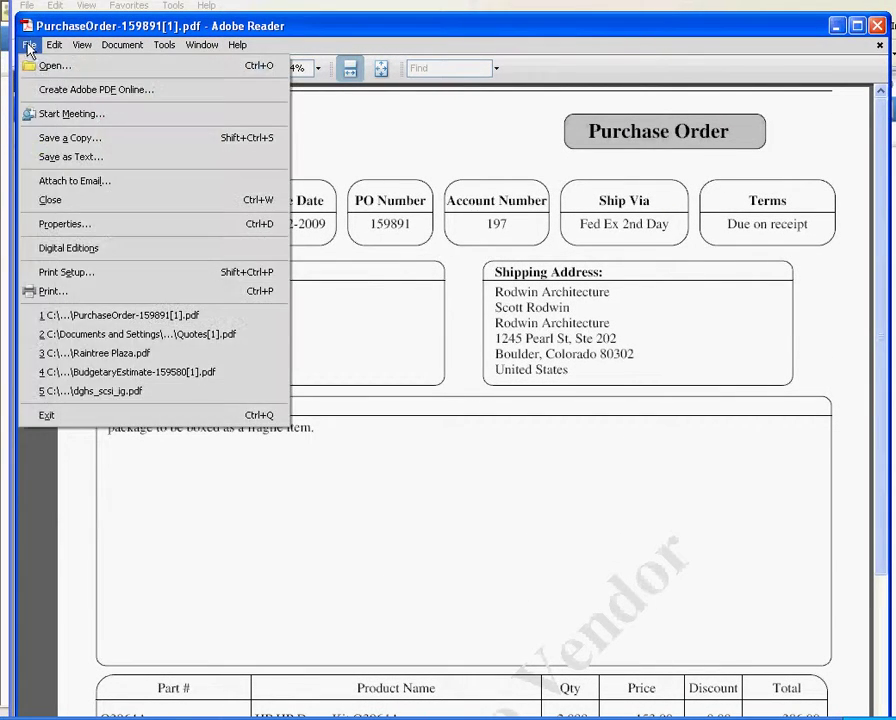
pyautogui.click(79, 182)
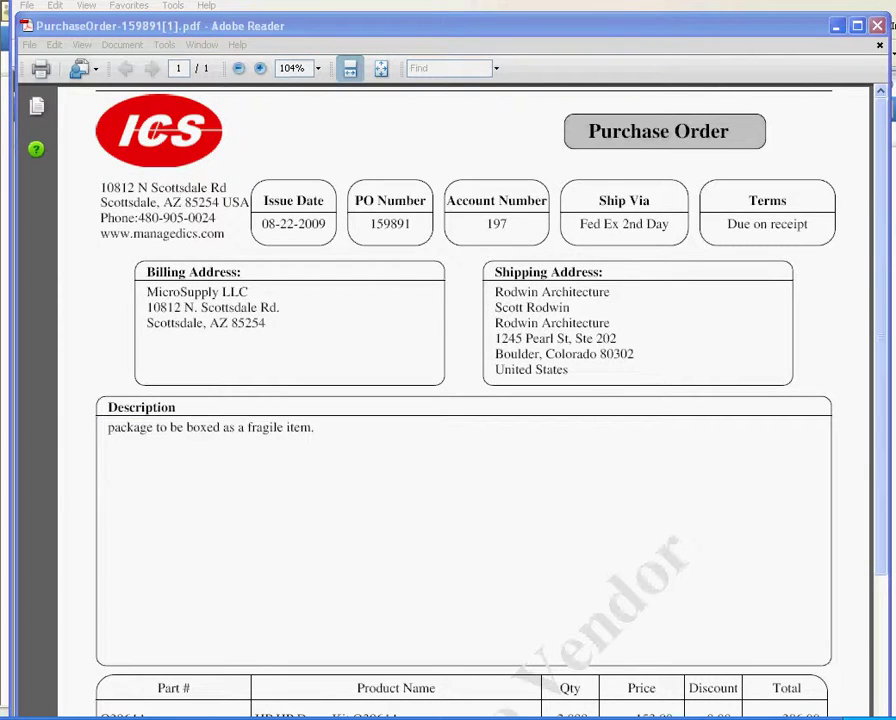
pyautogui.moveTo(466, 34); pyautogui.dragTo(350, 22)
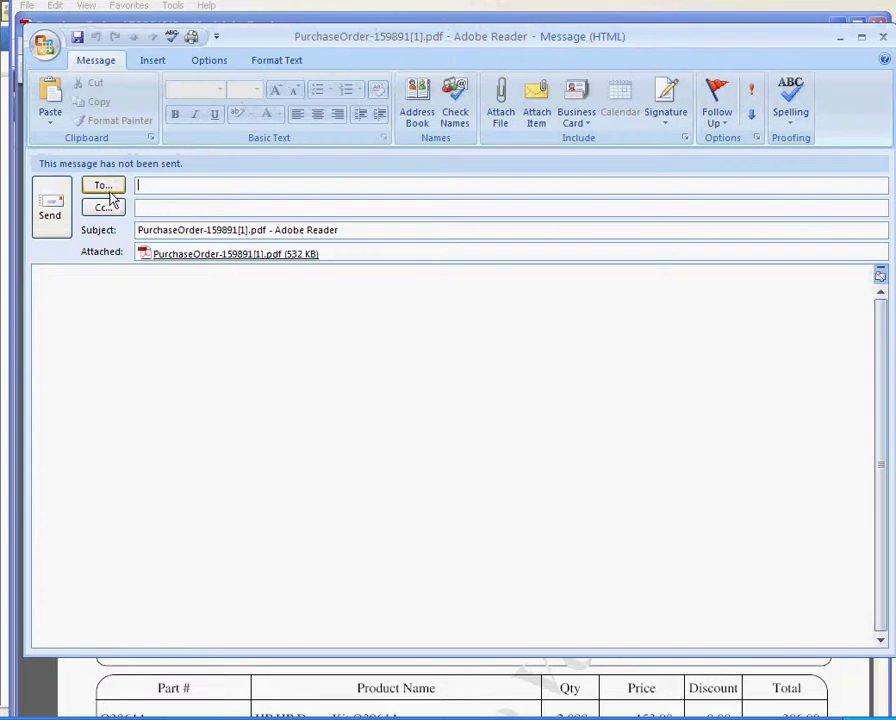
# Enter the partial recipient 'micros' in the To field.
pyautogui.write('mi')
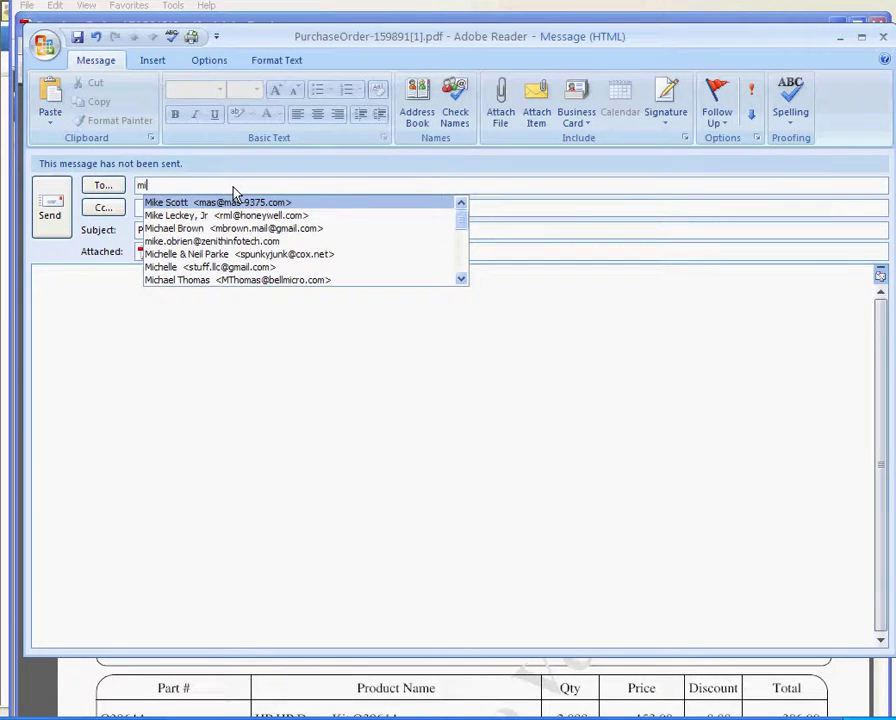
pyautogui.write('cros')
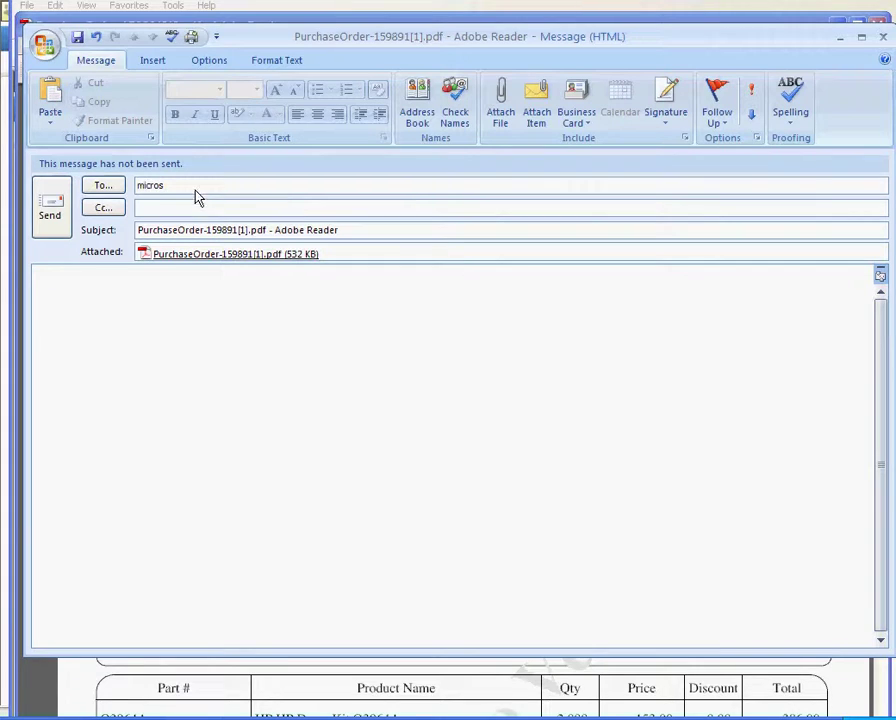
pyautogui.moveTo(194, 190); pyautogui.dragTo(130, 192)
pyautogui.click(100, 312)
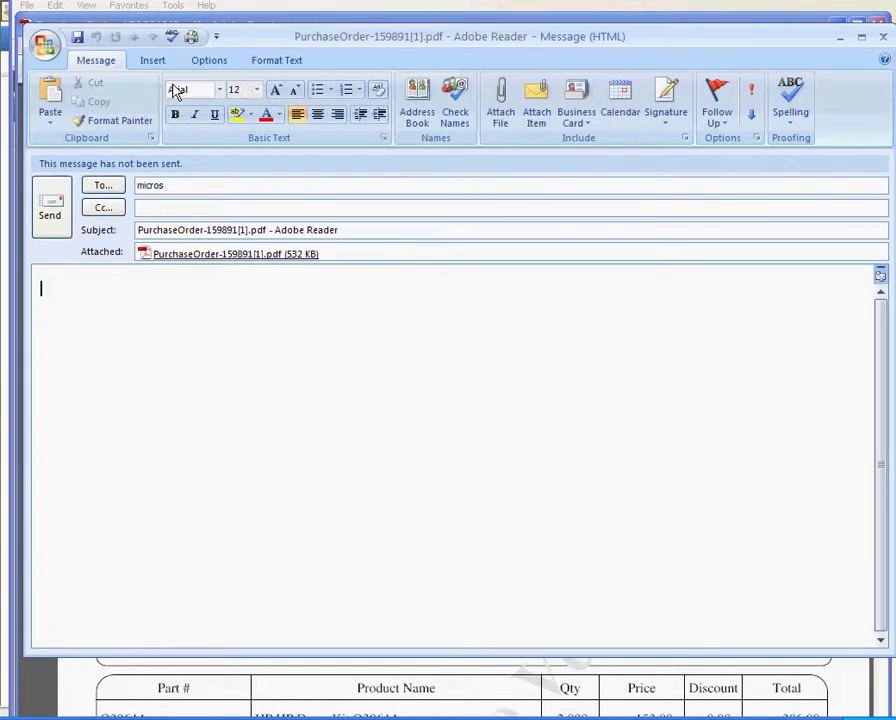
# Insert the ICS signature into the body, then close the draft and answer the prompt.
pyautogui.click(196, 66)
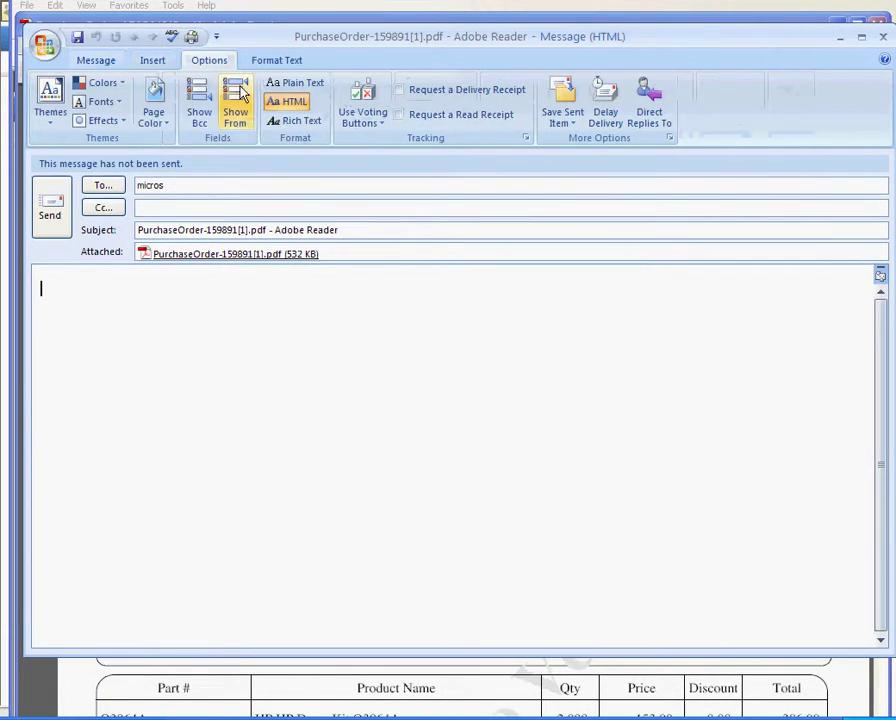
pyautogui.click(152, 60)
pyautogui.click(228, 130)
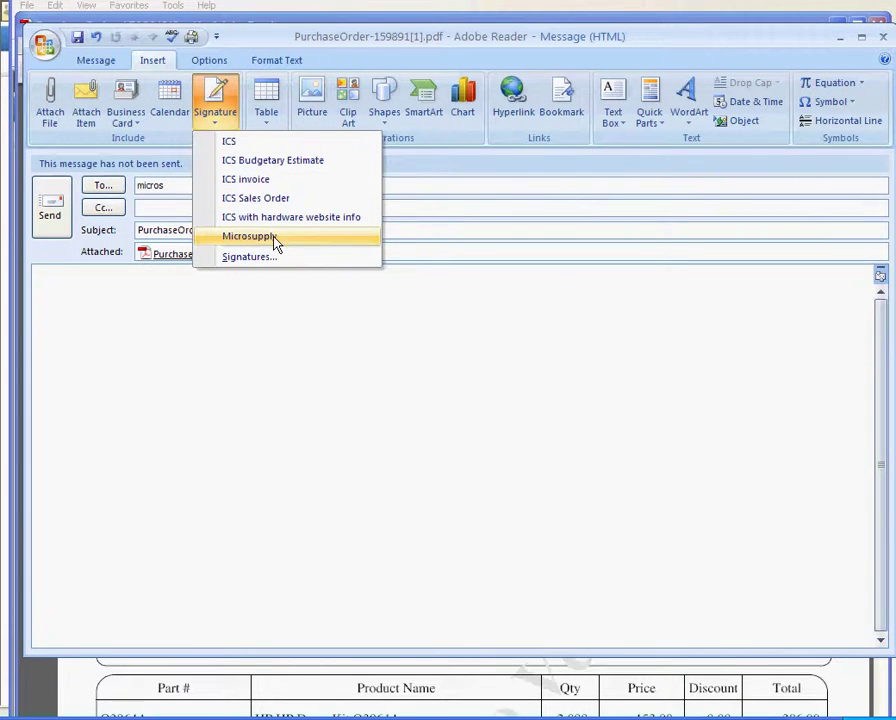
pyautogui.click(238, 150)
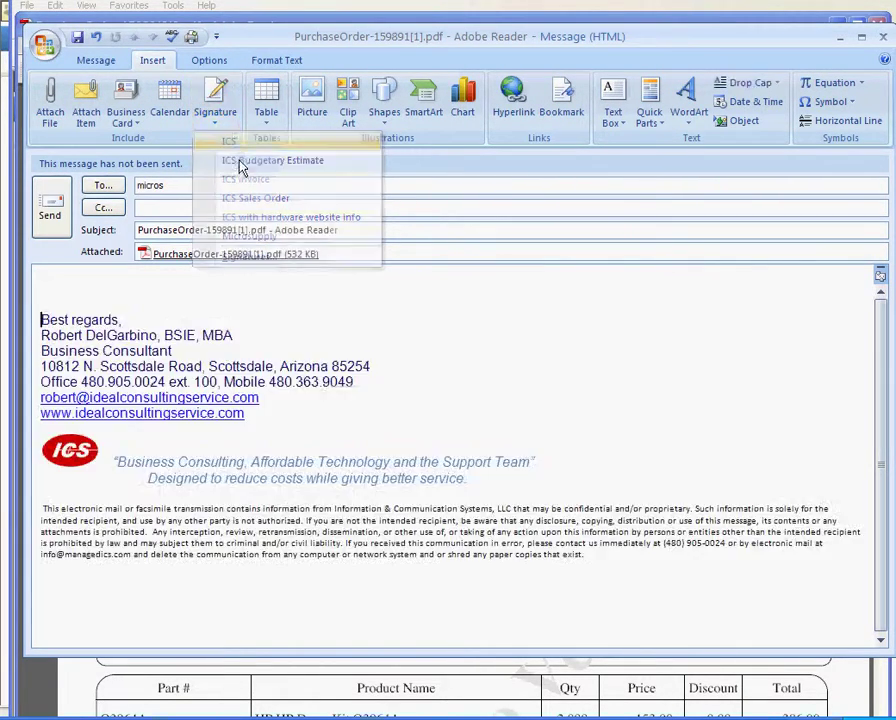
pyautogui.click(100, 289)
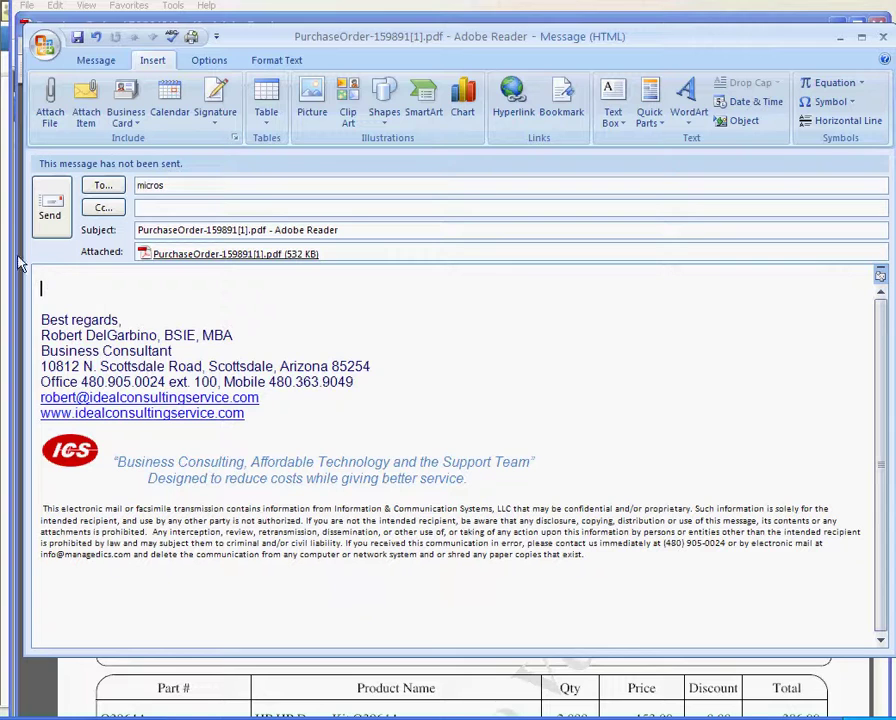
pyautogui.click(882, 37)
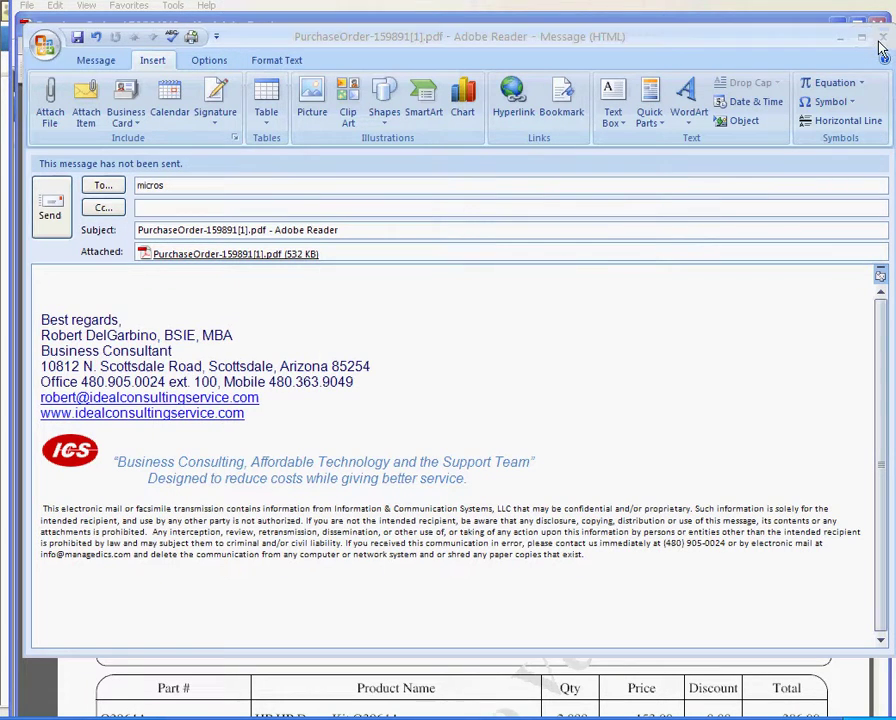
pyautogui.click(448, 344)
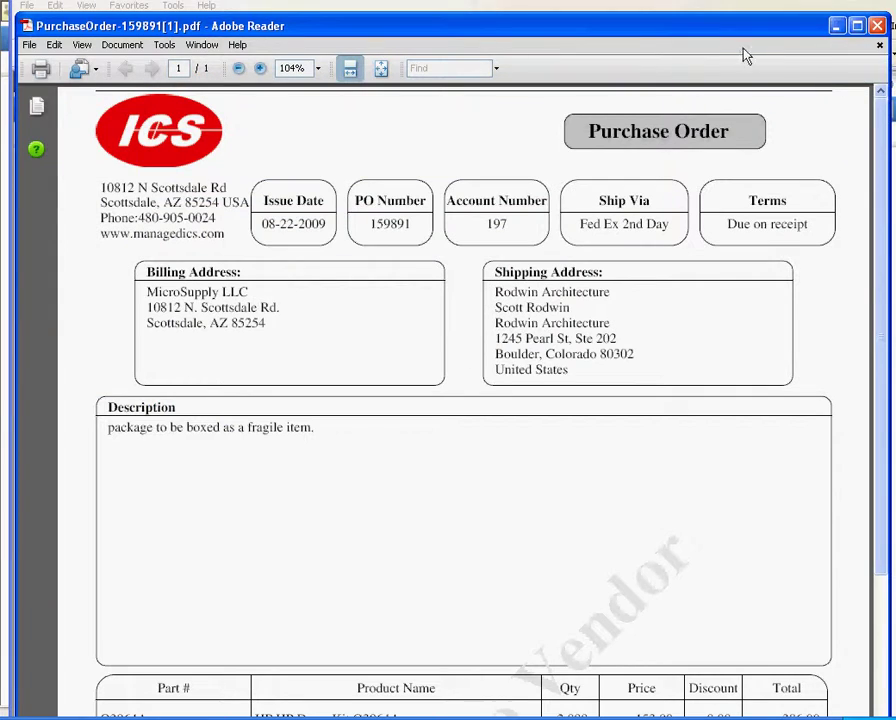
# Close Adobe Reader and show vendor A.C.E.'s More Information related records.
pyautogui.click(879, 33)
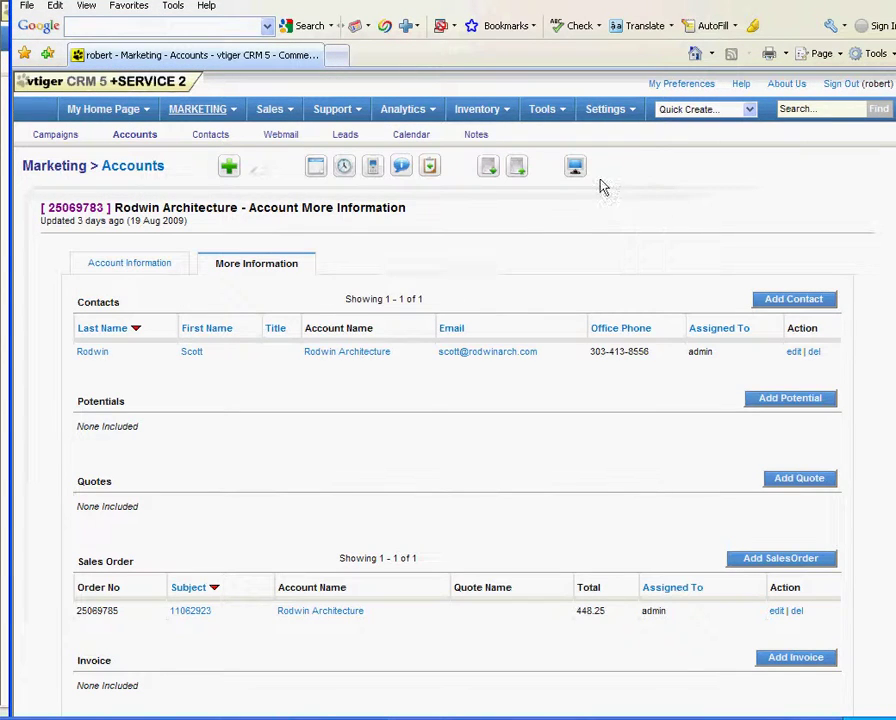
pyautogui.moveTo(477, 109)
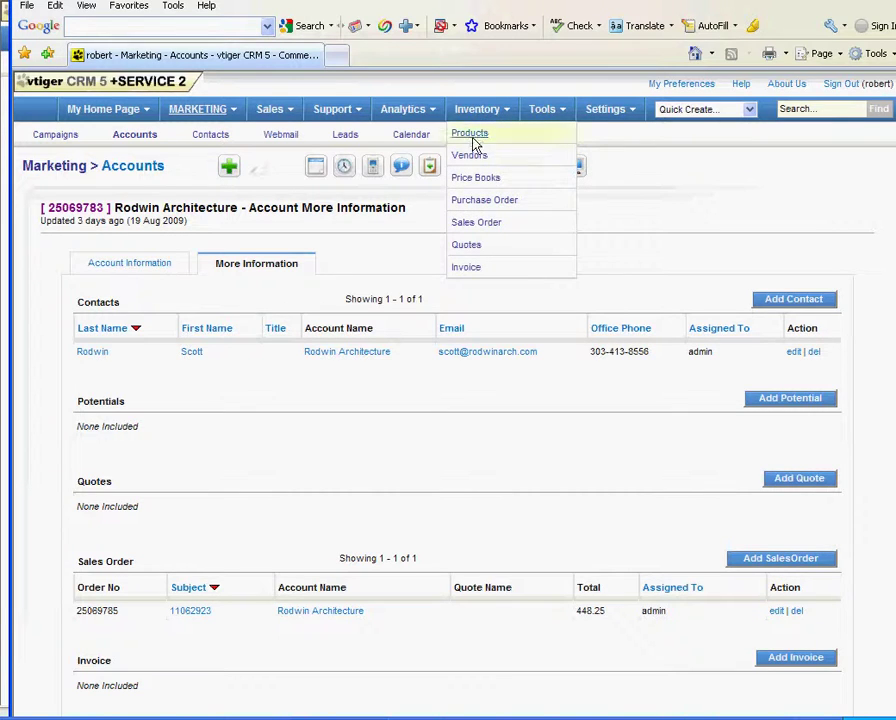
pyautogui.click(472, 157)
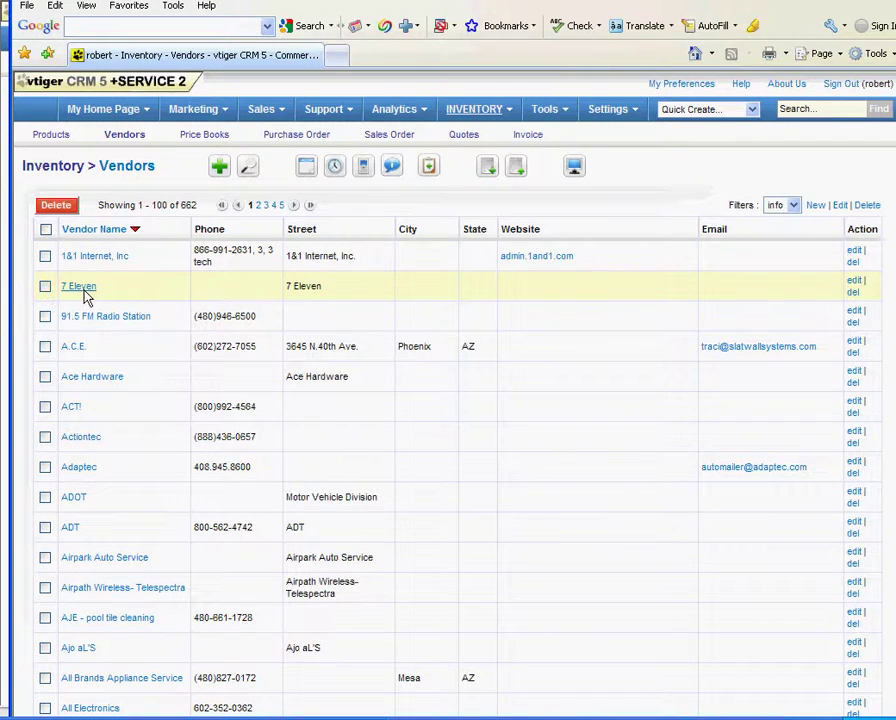
pyautogui.click(73, 346)
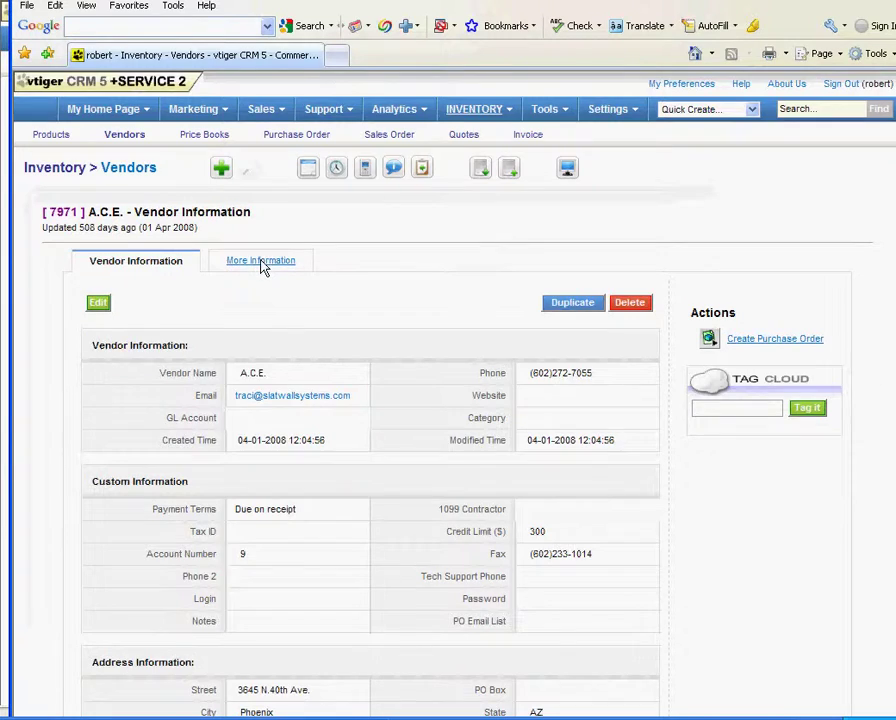
pyautogui.click(262, 264)
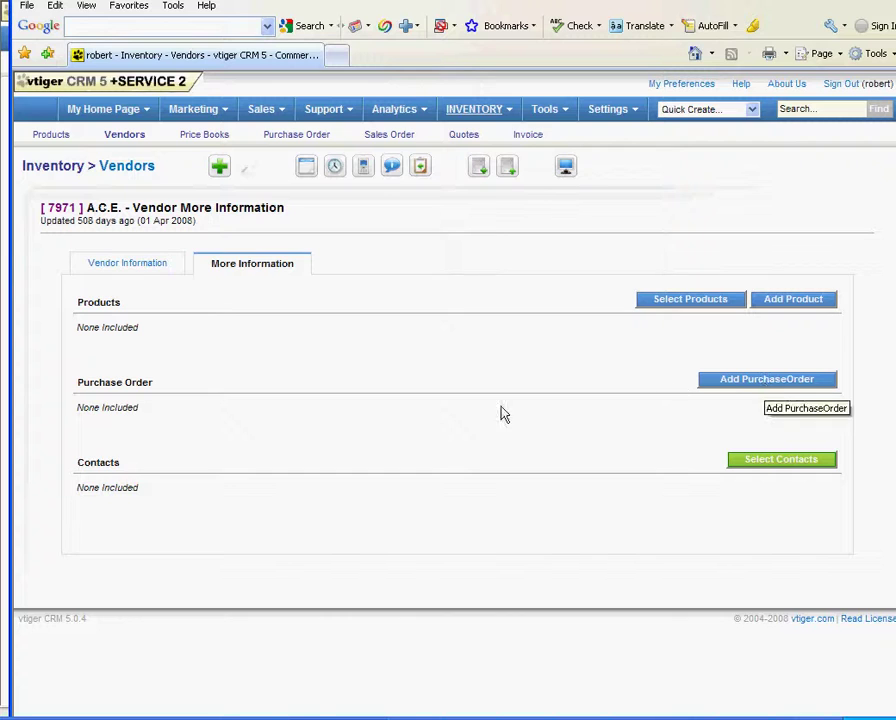
# Add a purchase order for A.C.E. with subject 'inventory stock new item'.
pyautogui.click(791, 381)
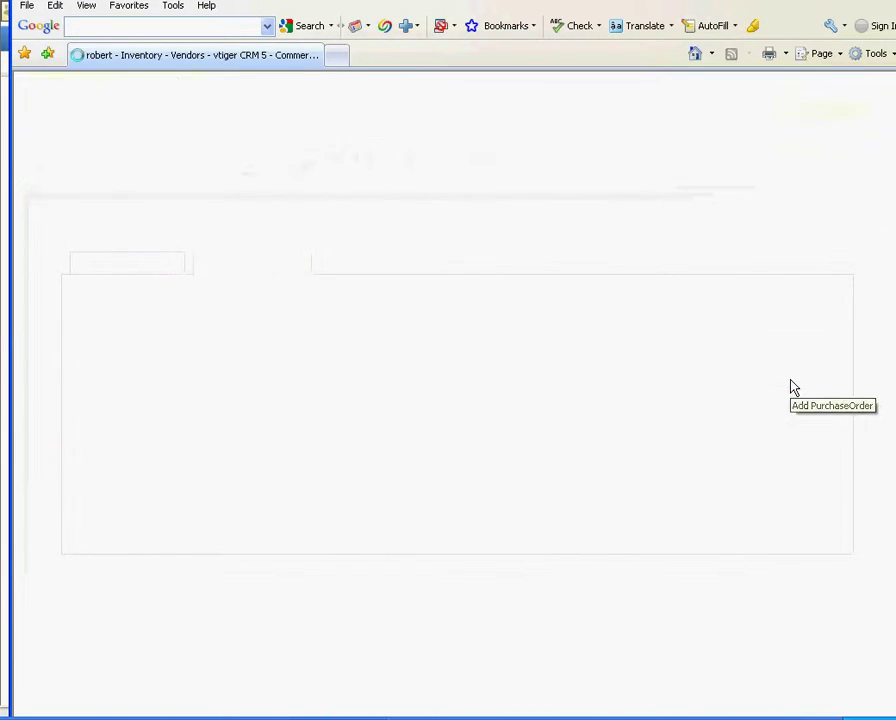
pyautogui.click(320, 347)
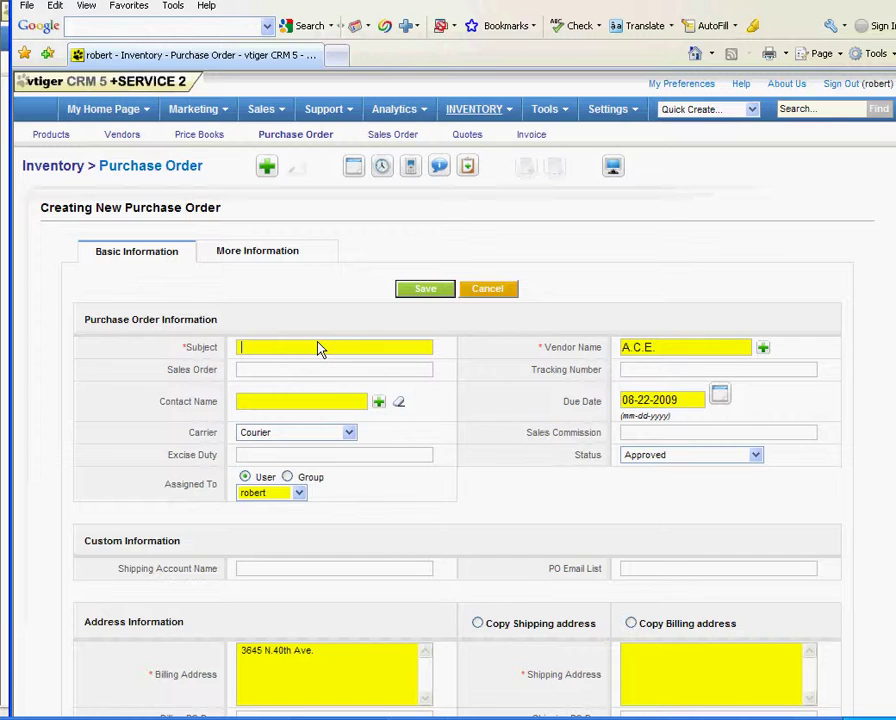
pyautogui.write('inve')
pyautogui.write('ntory')
pyautogui.write(' stock ')
pyautogui.write('new ite')
pyautogui.write('m')
pyautogui.scroll(-5, 418, 576)
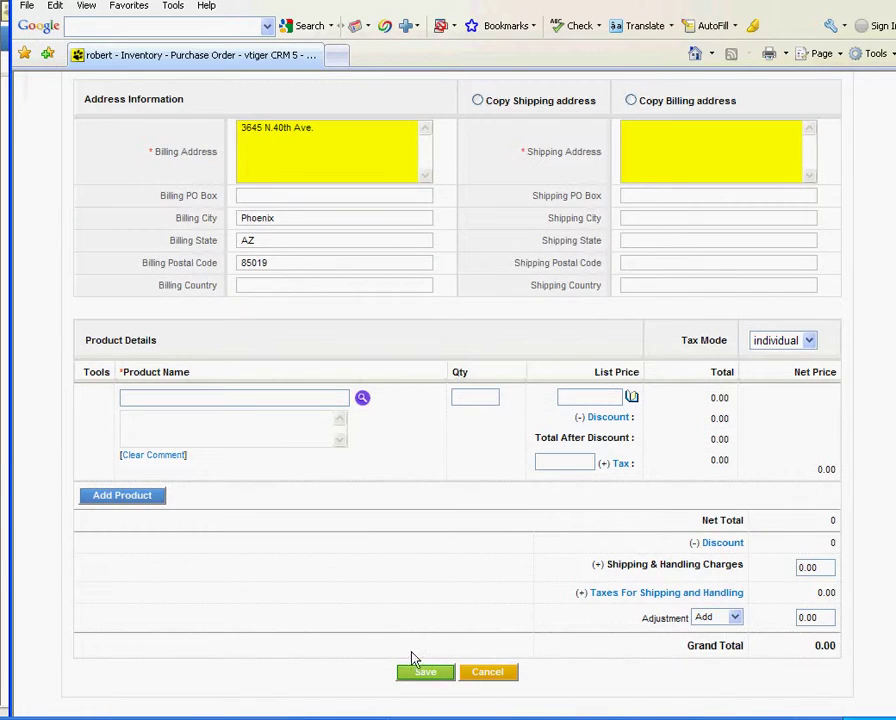
pyautogui.scroll(5, 413, 660)
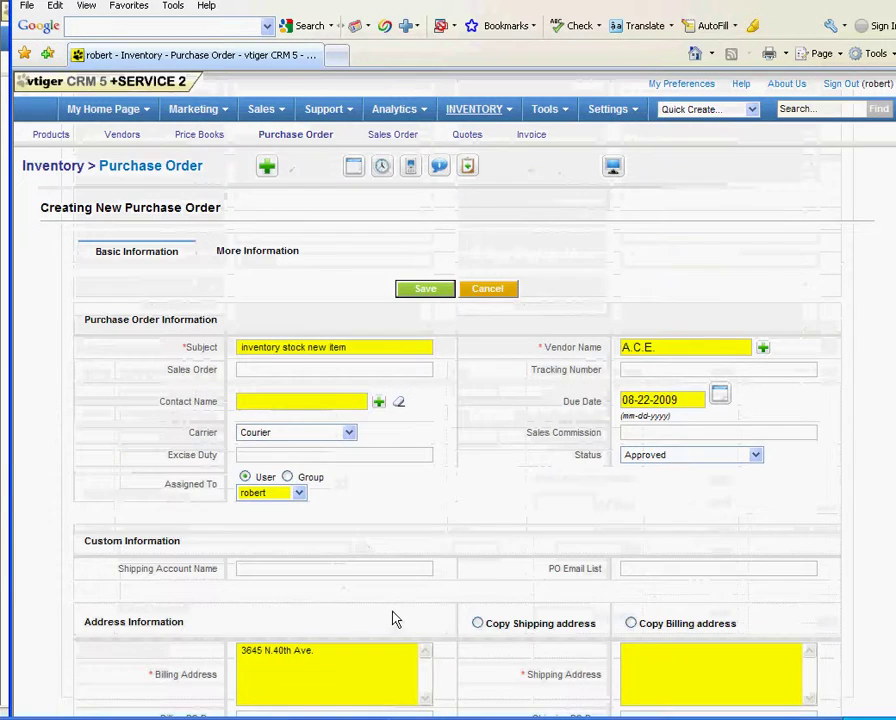
# Cancel the unsaved purchase order, returning to the A.C.E. vendor record.
pyautogui.click(500, 292)
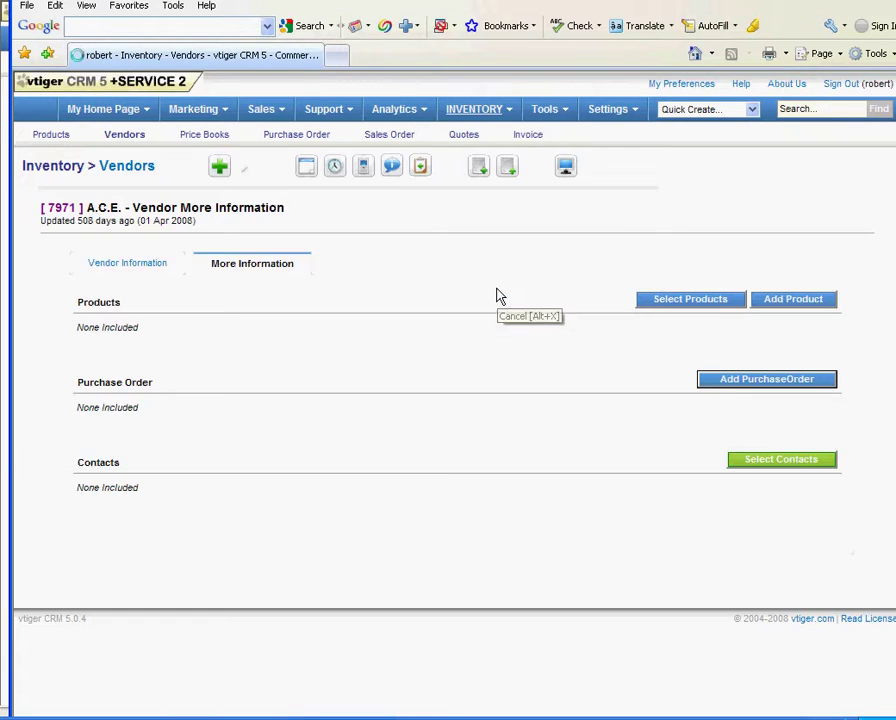